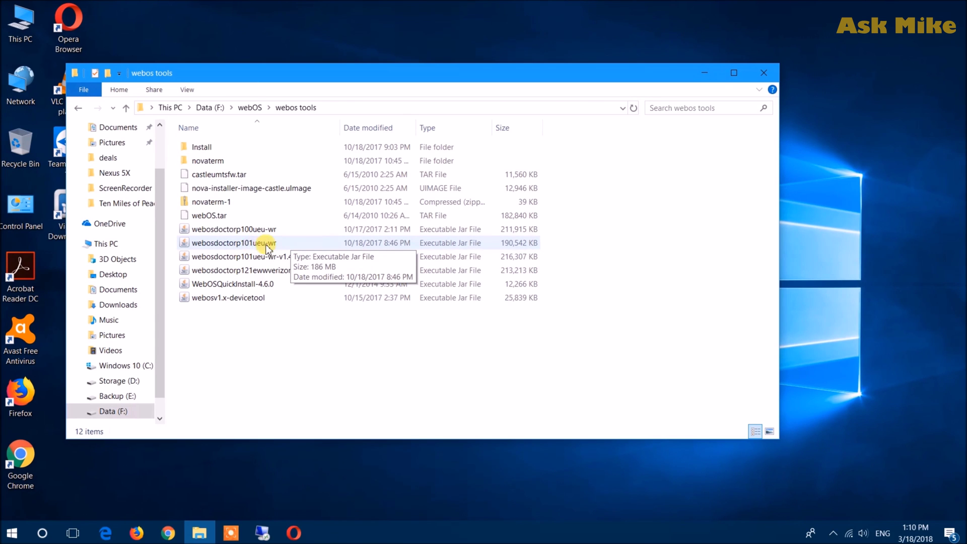
Step: Open the webosdoctorp101ueu-wr archive in 7-Zip, examine its resources folder for the webOS.tar file, and close it
right_click(255, 244)
mouse_move(315, 271)
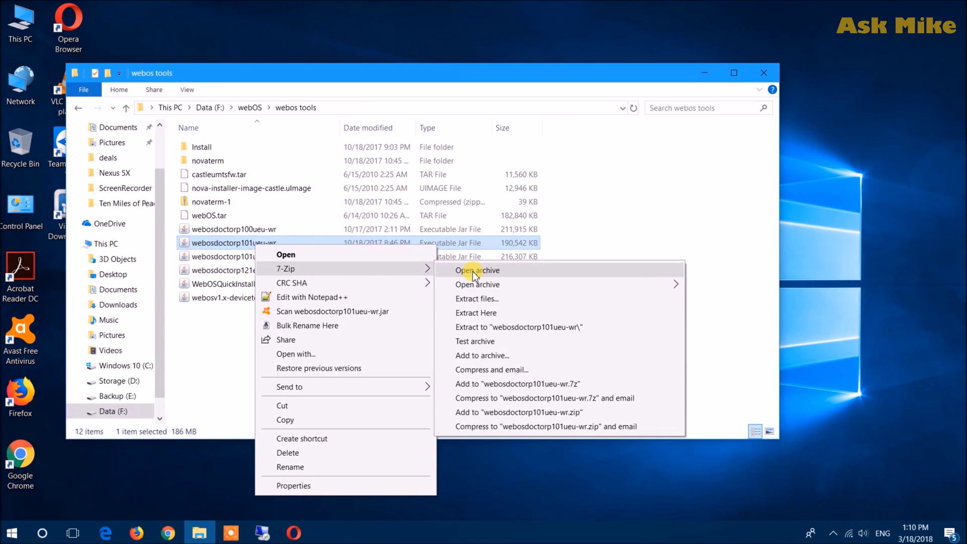
click(473, 272)
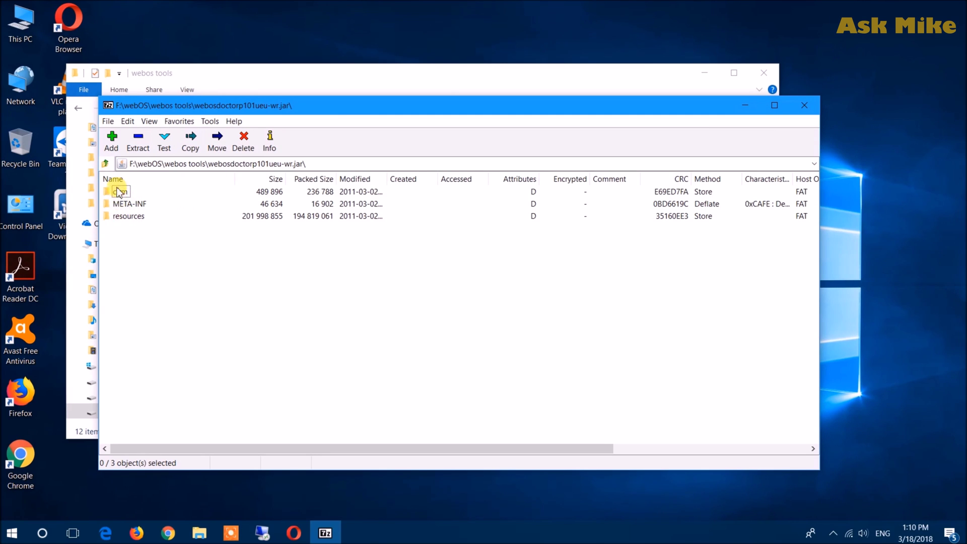
double_click(124, 216)
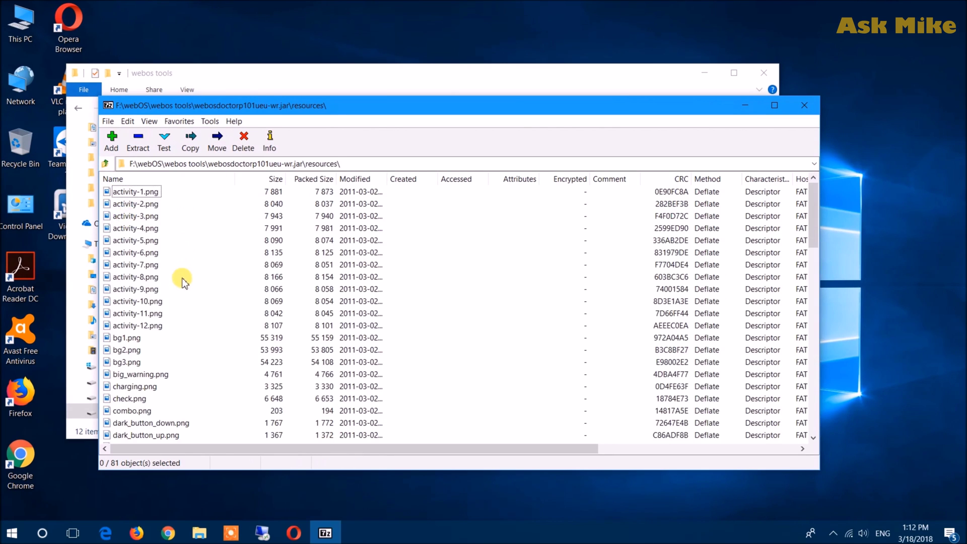
scroll(184, 282, down, 20)
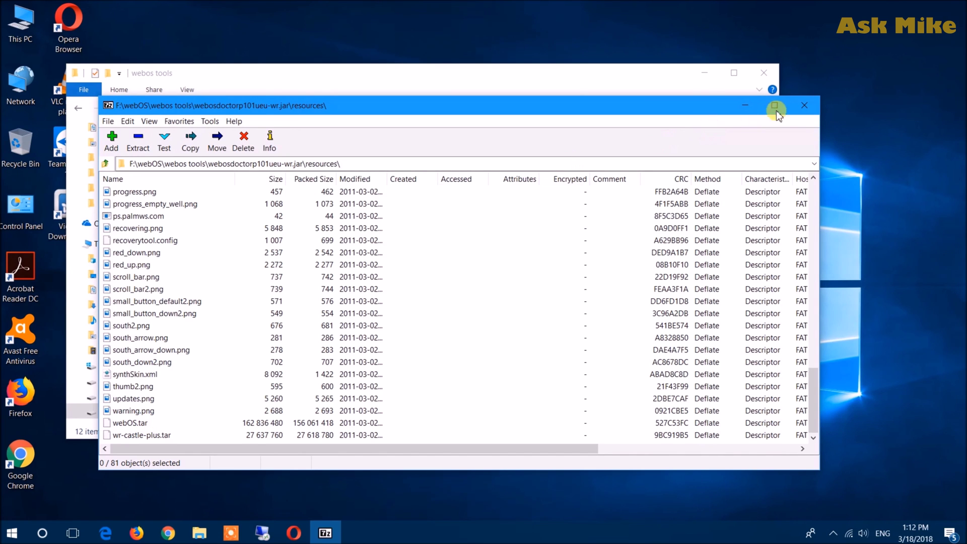
click(807, 107)
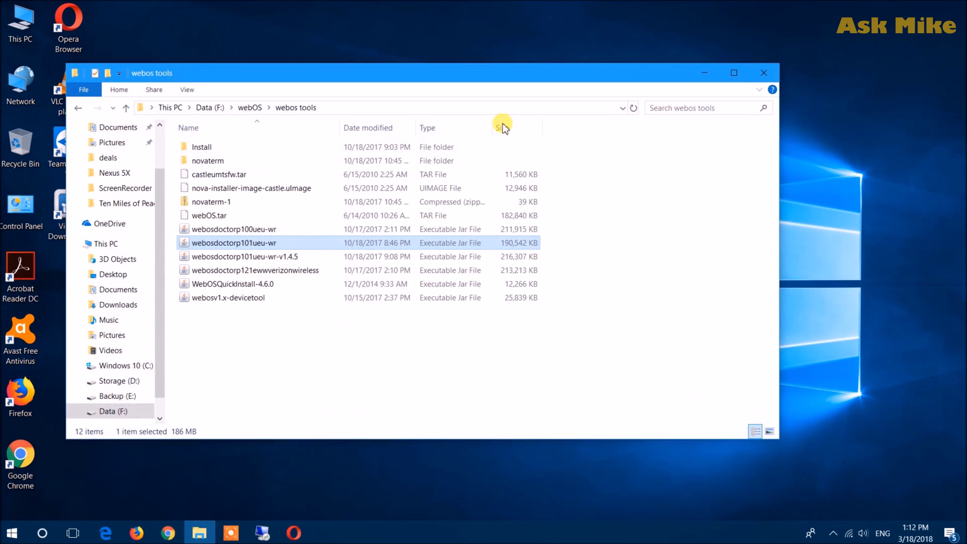
Step: Open the webOS.tar archive from the webos tools folder in 7-Zip and enter its root folder
click(222, 217)
right_click(220, 220)
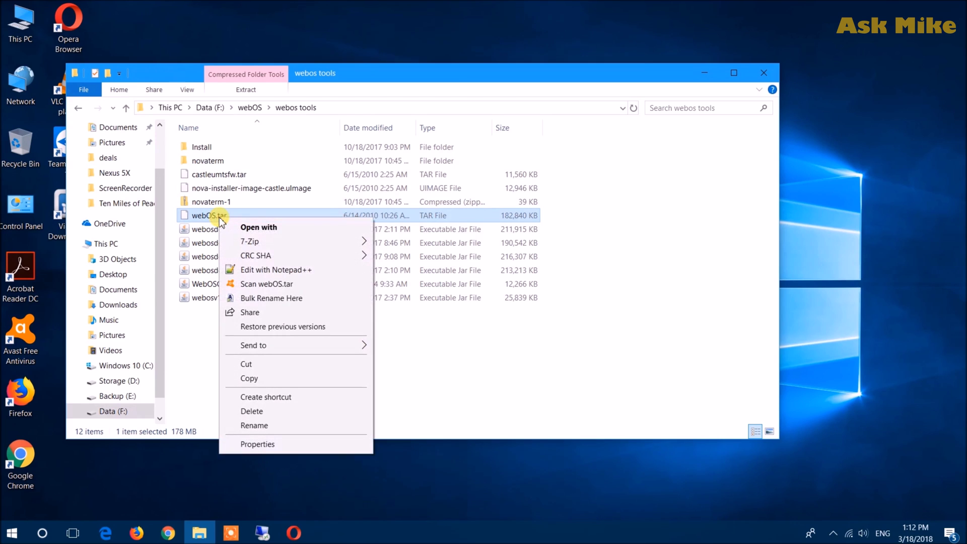
mouse_move(332, 242)
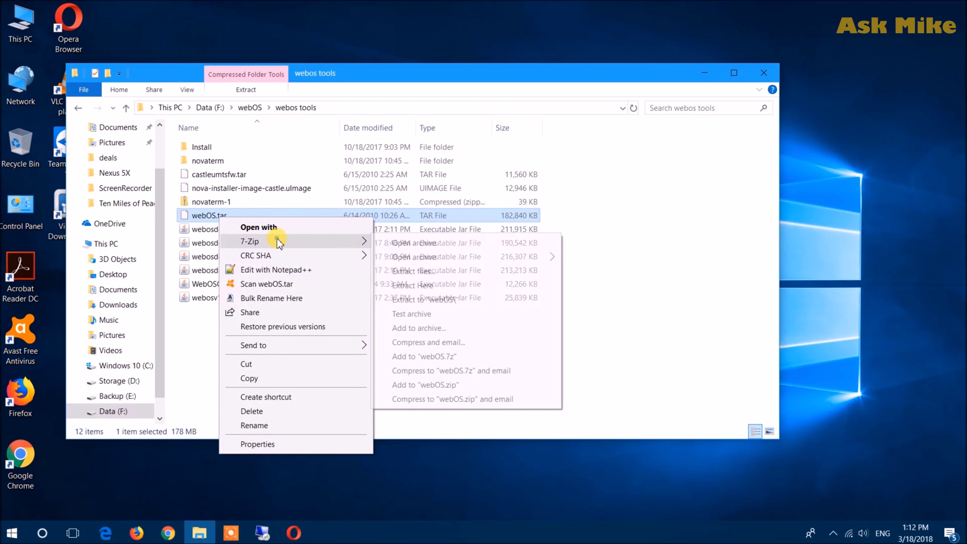
click(429, 246)
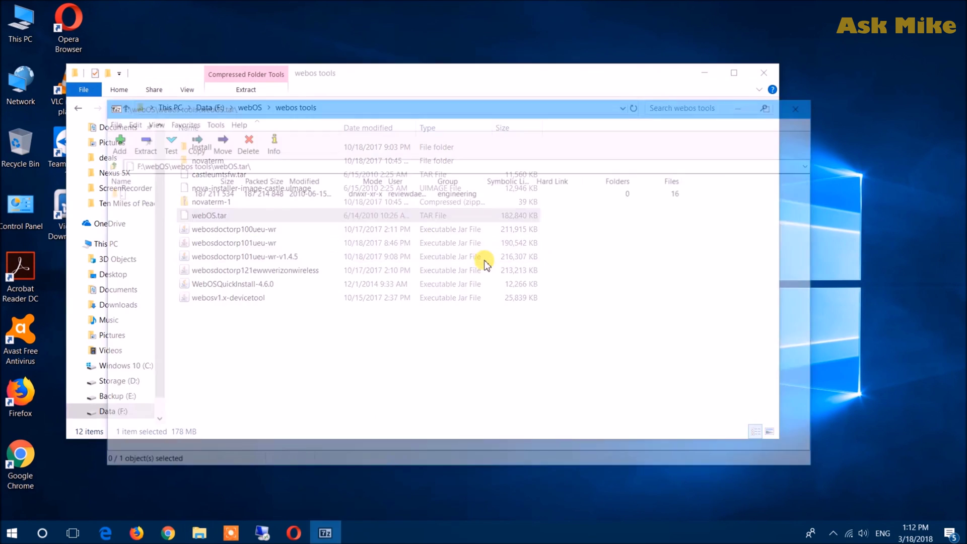
double_click(115, 191)
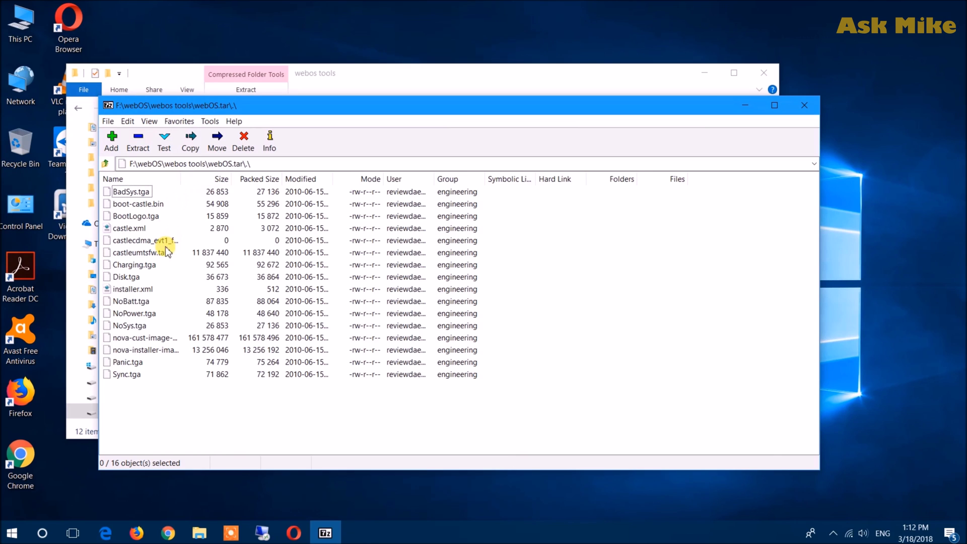
Step: Widen the archive's Name column, examine the castleumtsfw.tar and castlecdma_evt1_fw.tar entries, and close the archive
drag(180, 179, 283, 180)
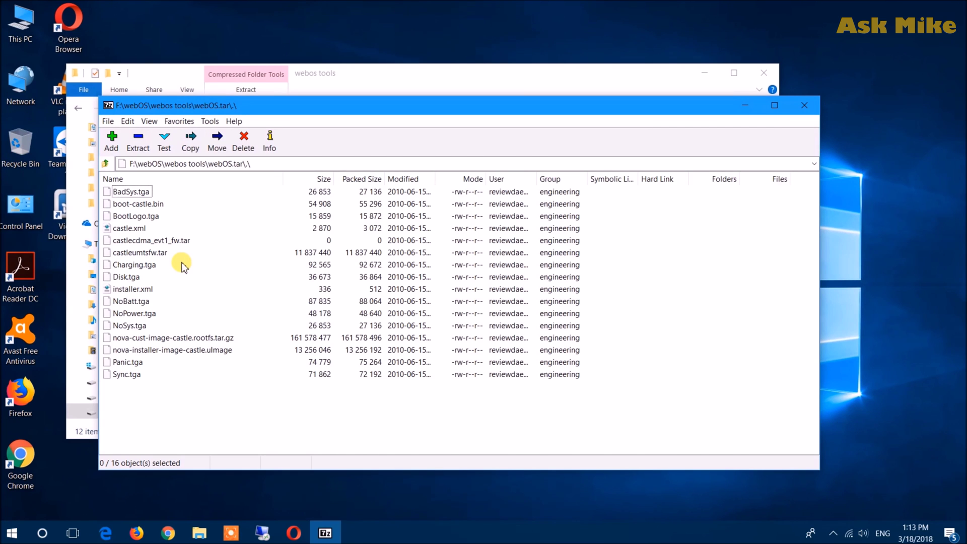
click(144, 253)
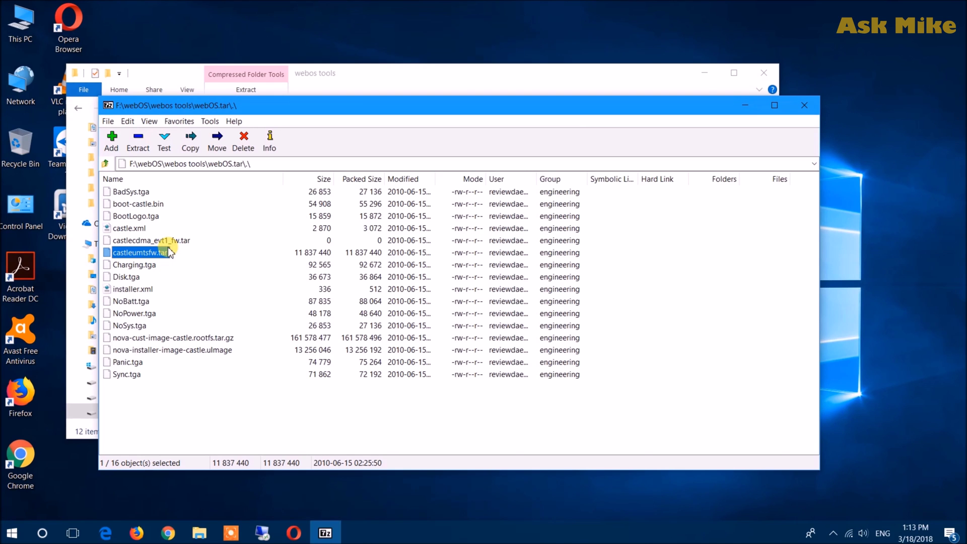
key(Up)
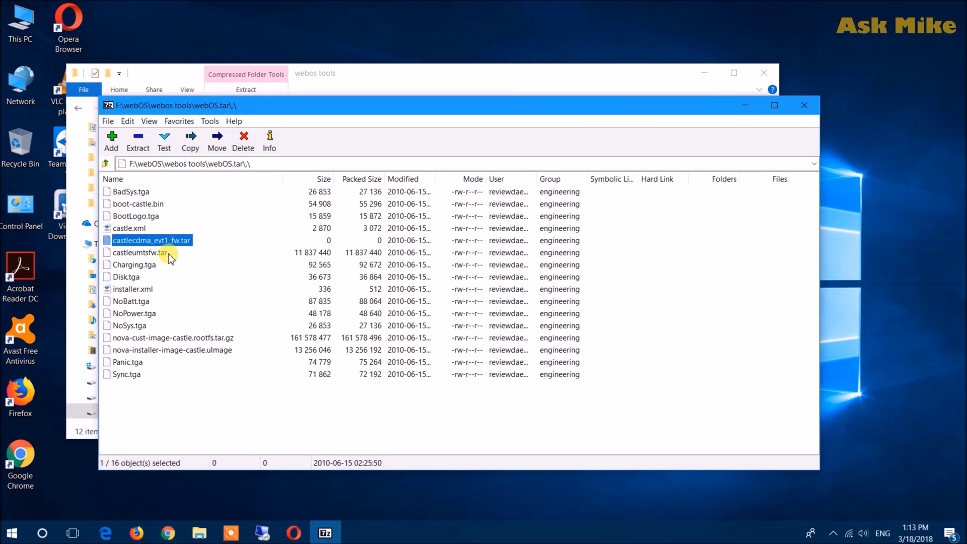
click(132, 256)
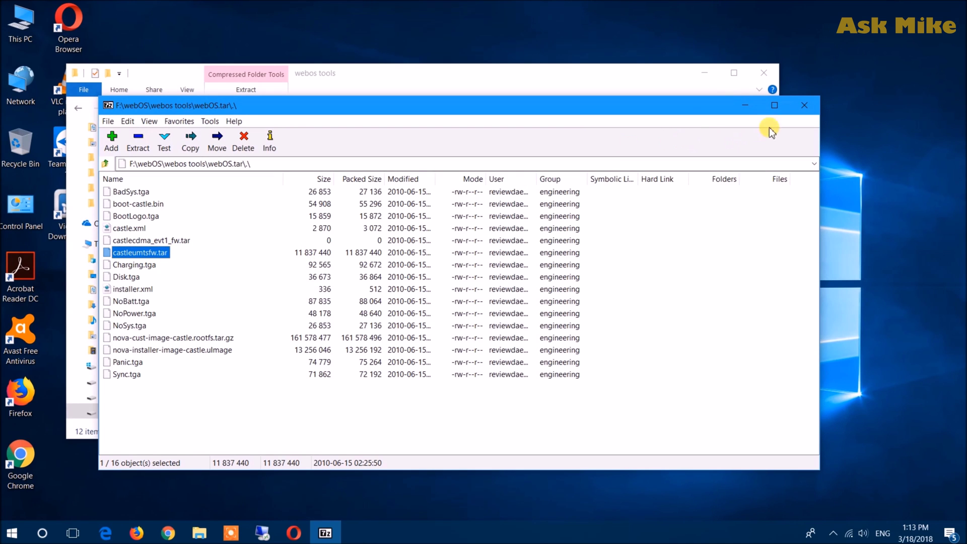
click(806, 107)
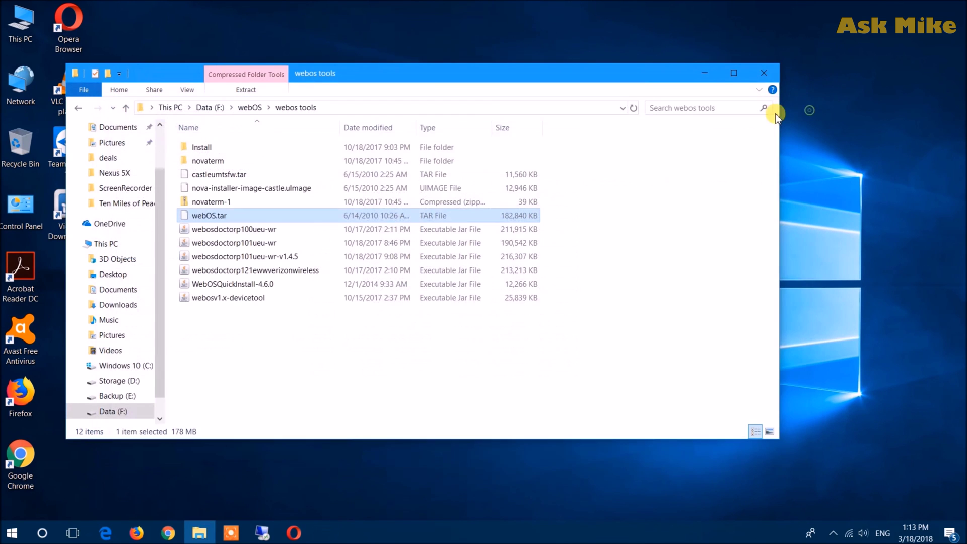
Step: Reopen webOS.tar in 7-Zip, review the files in its root folder, and close the archive
click(238, 176)
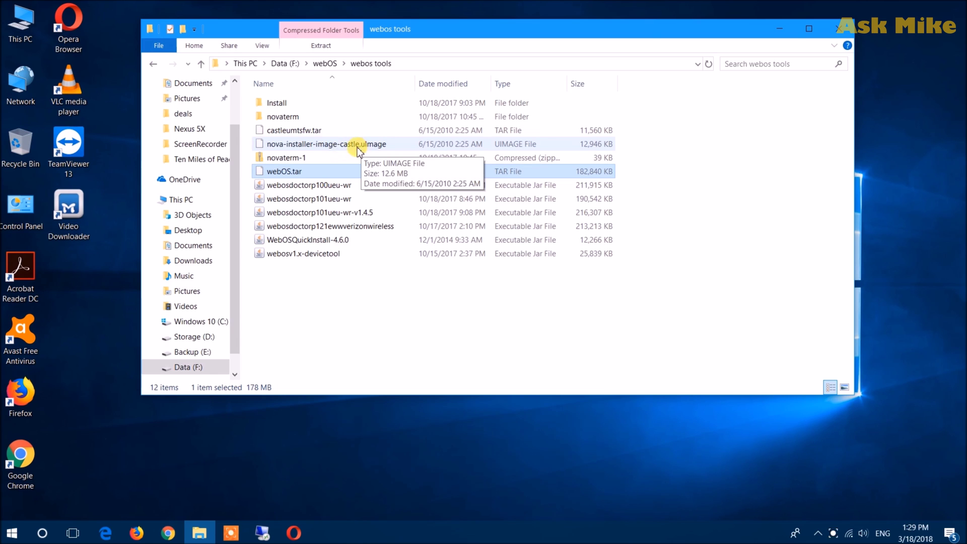
right_click(305, 173)
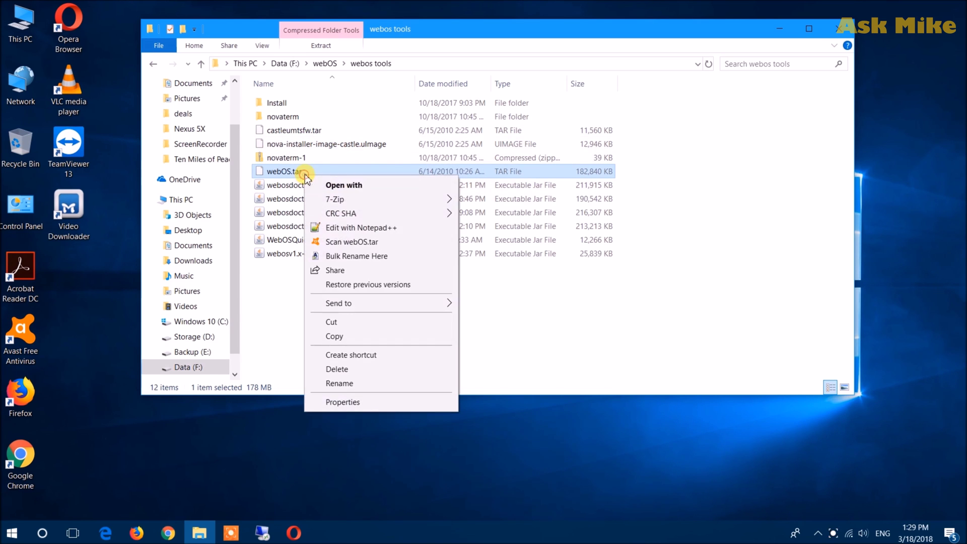
mouse_move(403, 205)
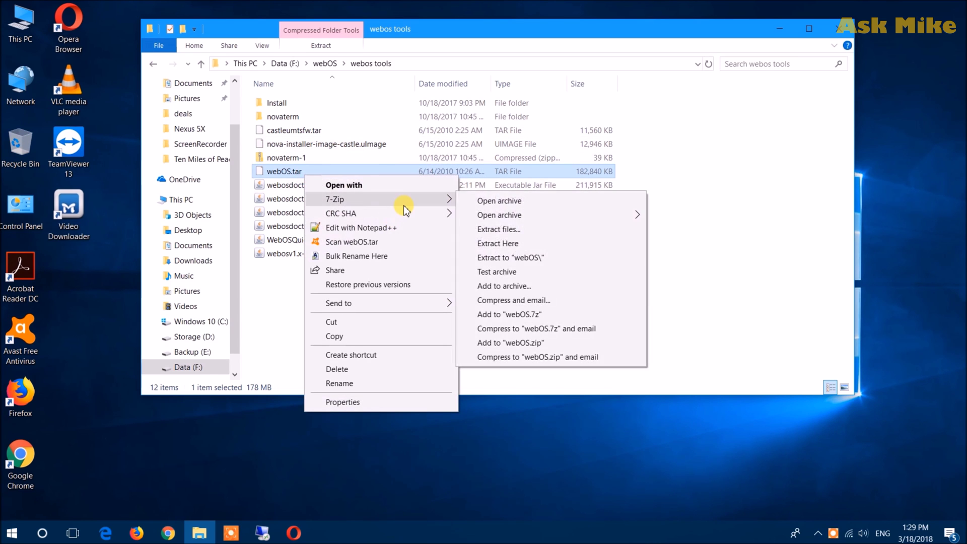
click(505, 204)
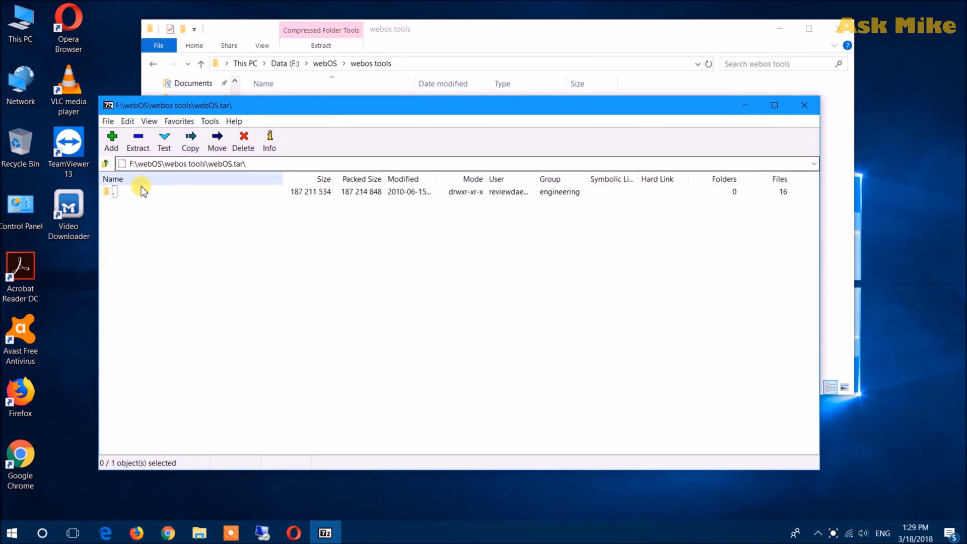
double_click(107, 192)
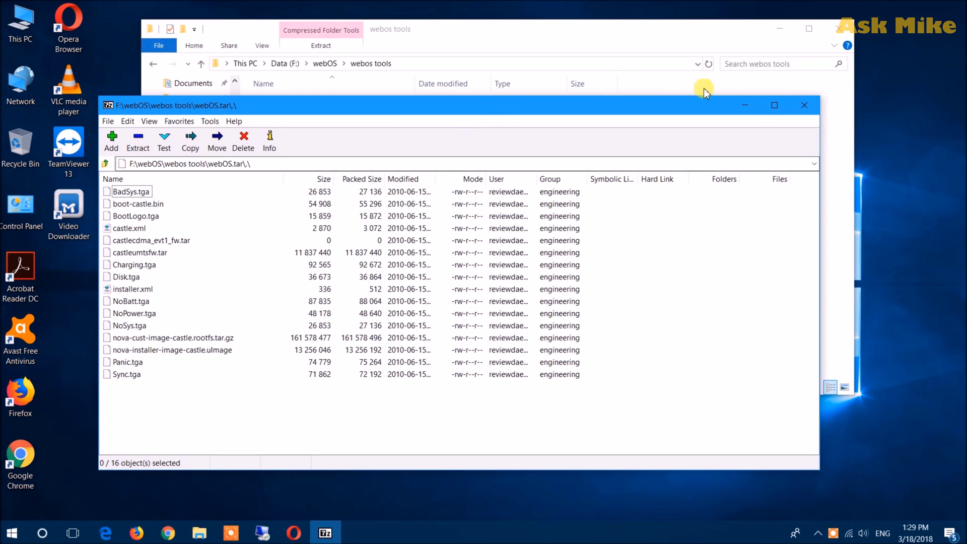
click(806, 106)
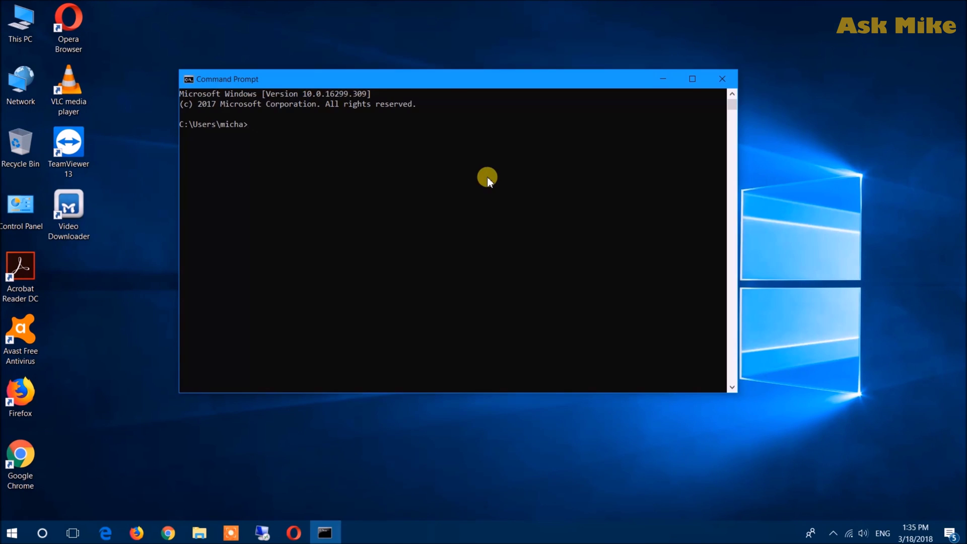
Step: In Command Prompt, change to F:\webOS\webos tools and run novacom boot mem:// < nova-installer-image-castle.uImage
text(f:)
key(Return)
text(cd web)
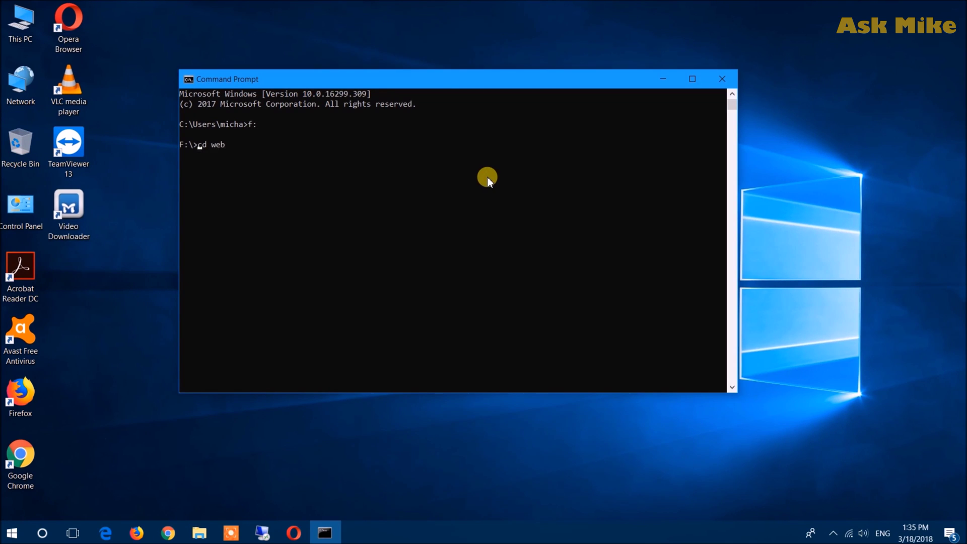
key(Tab)
key(Return)
text(cd we)
key(Tab)
key(Return)
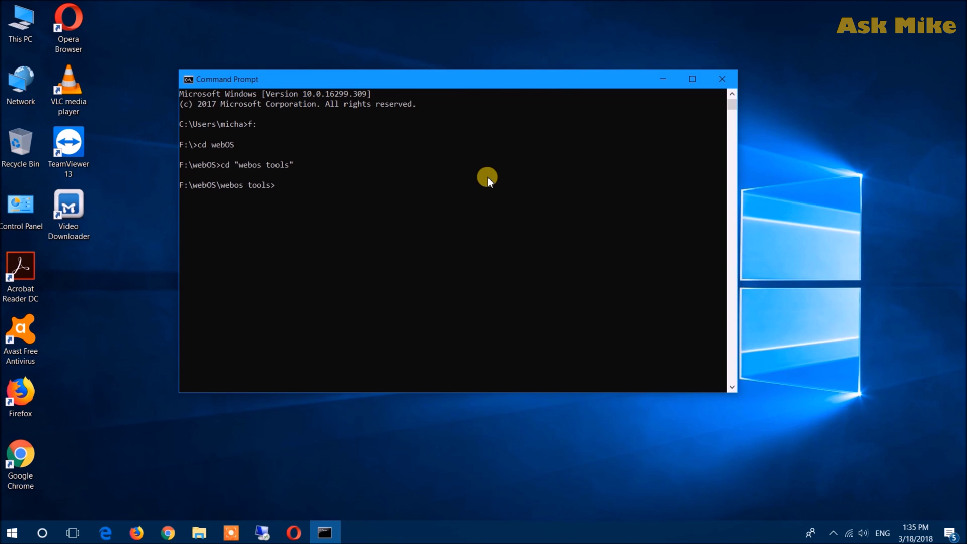
right_click(423, 190)
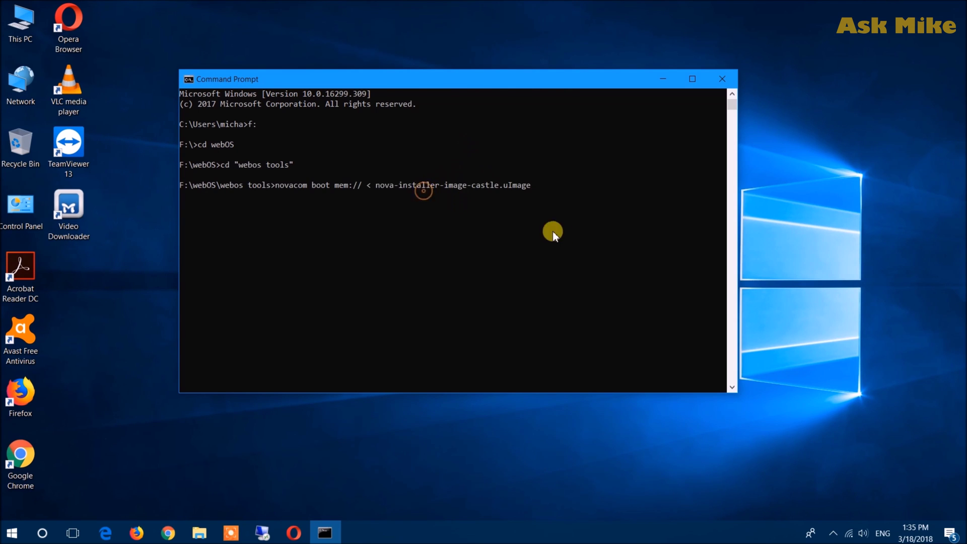
key(Return)
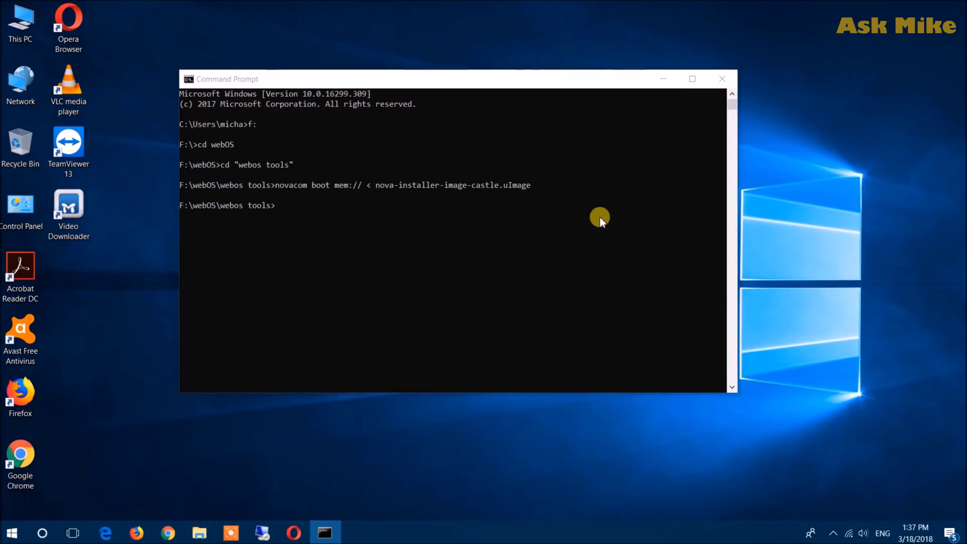
Step: Switch to File Explorer, browse to F:\webOS\webos tools, and launch WebOSQuickInstall-4.6.0
key(super+e)
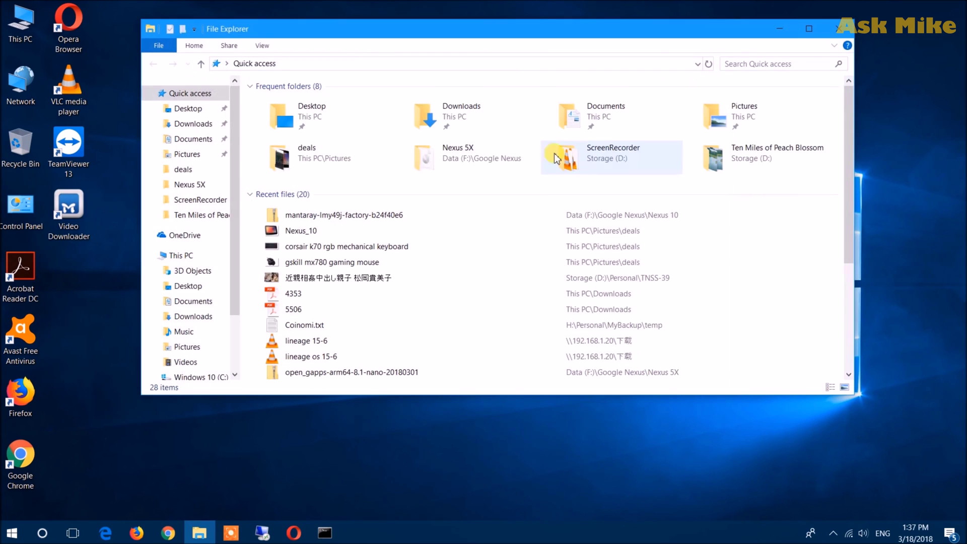
click(182, 257)
double_click(366, 286)
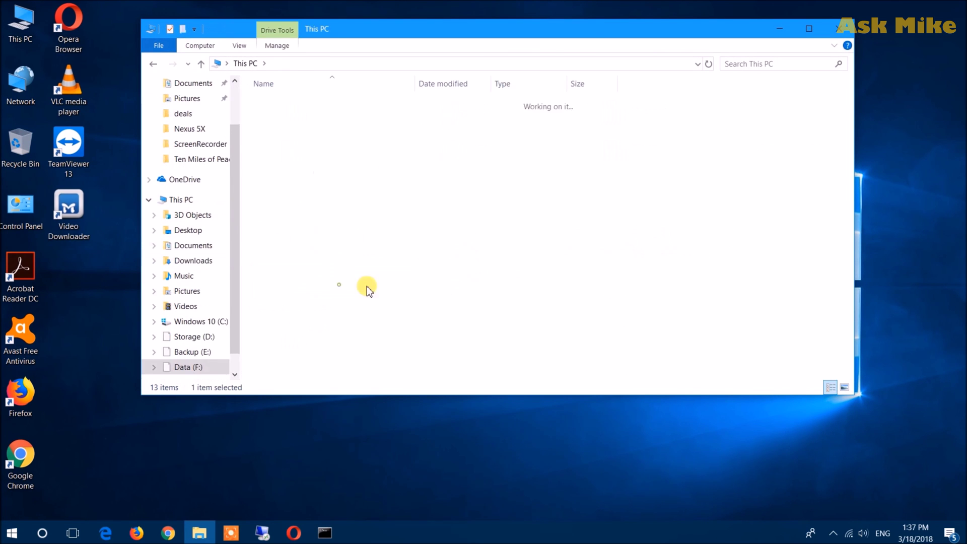
double_click(285, 210)
double_click(289, 132)
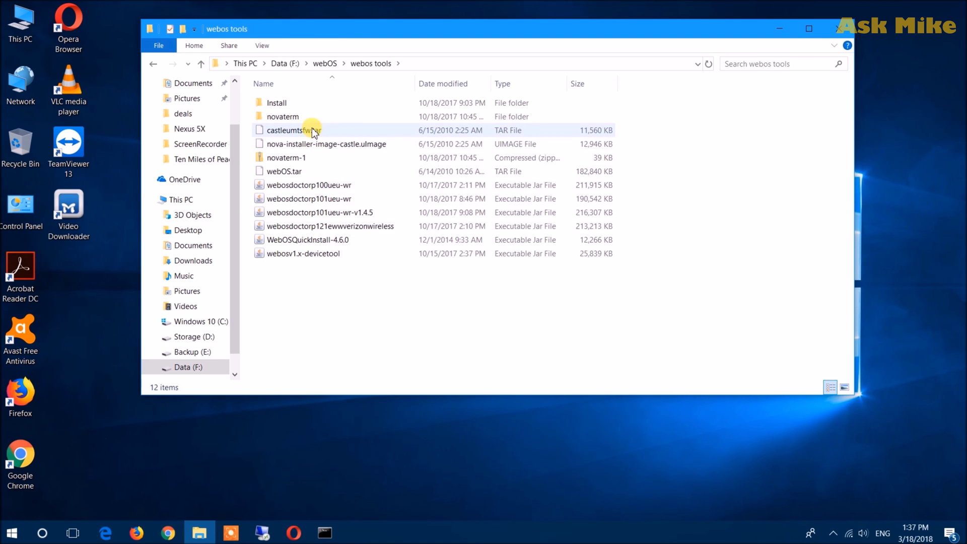
double_click(309, 240)
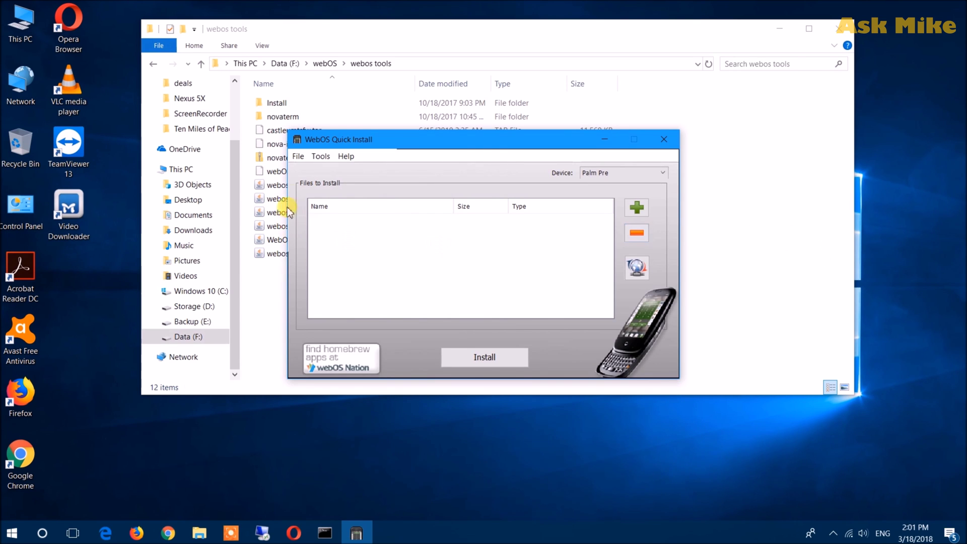
Step: Start sending a file to the device and choose castleumtsfw.tar from F:\webOS\webos tools as the file
click(324, 156)
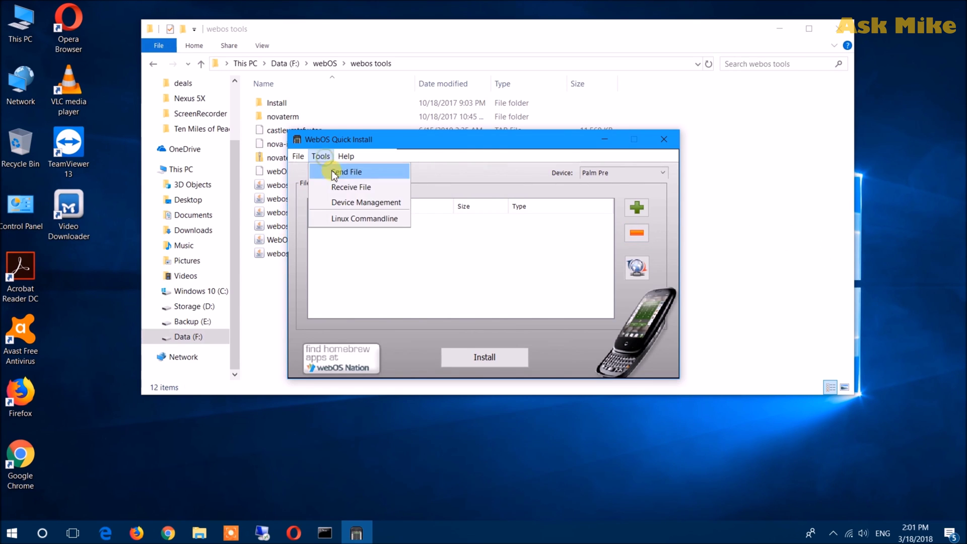
click(342, 173)
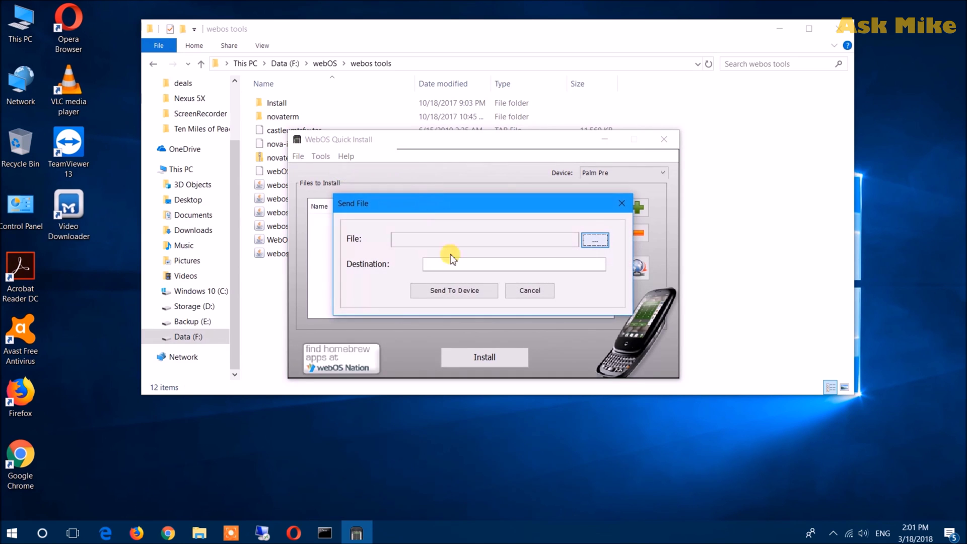
click(602, 242)
click(407, 164)
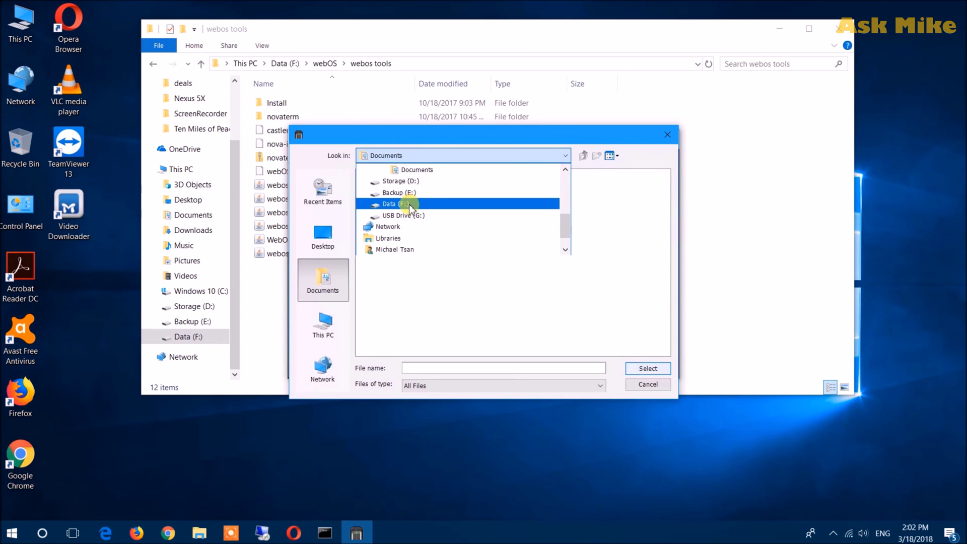
click(409, 204)
double_click(382, 267)
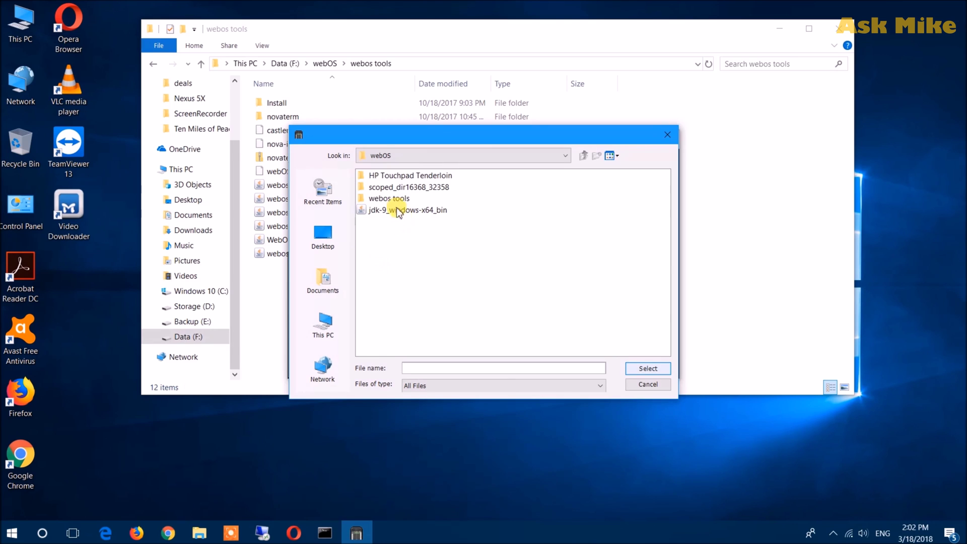
double_click(397, 198)
double_click(396, 198)
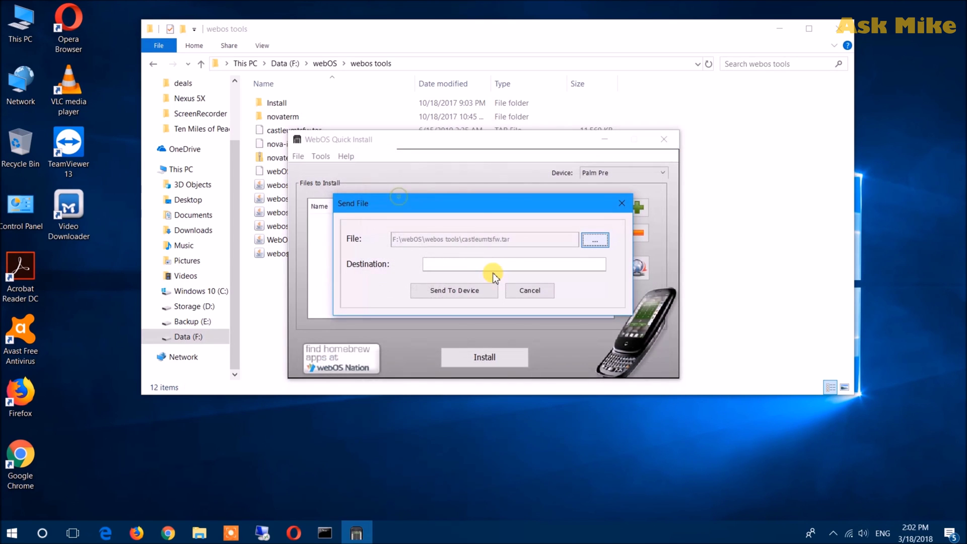
Step: Set the destination to /tmp and send the chosen firmware file to the device
click(461, 263)
text(/tmp)
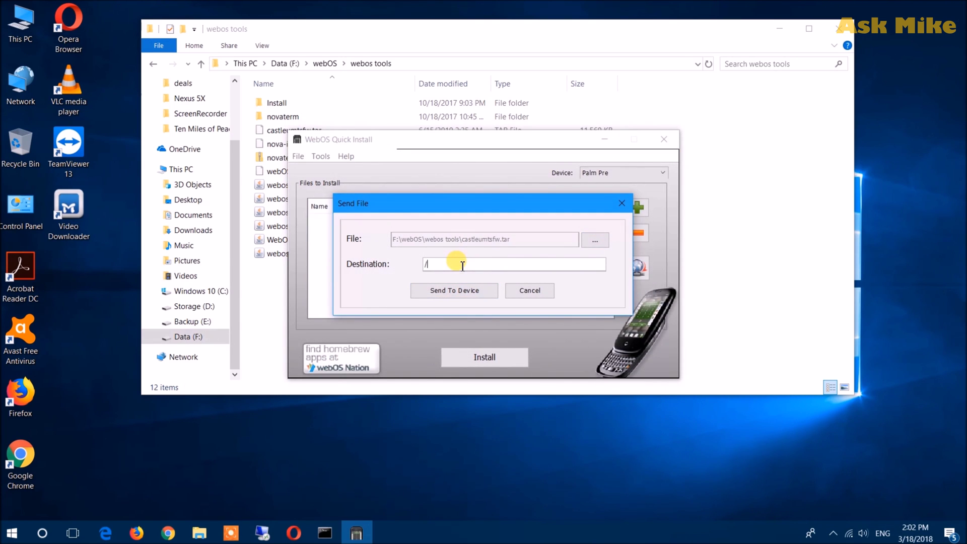
click(465, 295)
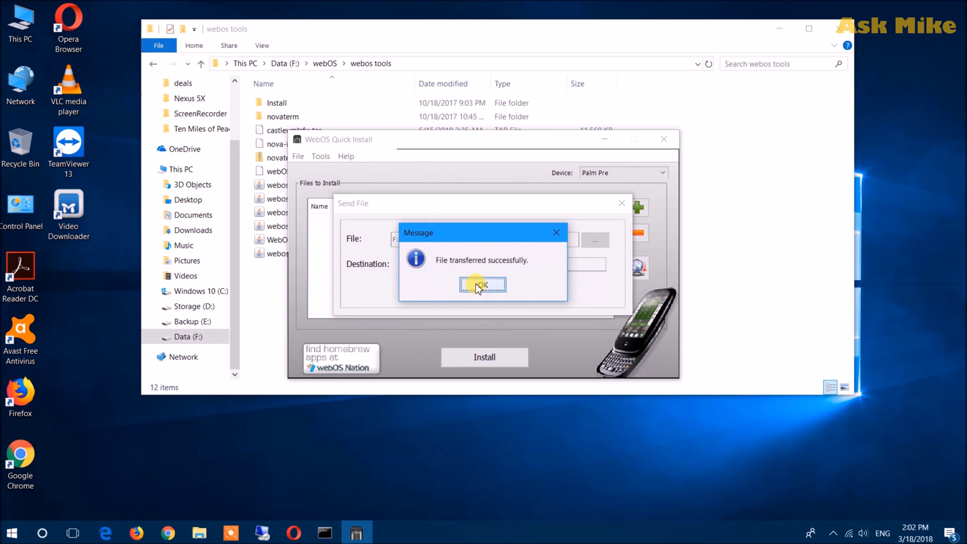
Step: Close the file transfer message, open the device's Linux Commandline, and reposition its terminal window over the File Explorer window
click(479, 286)
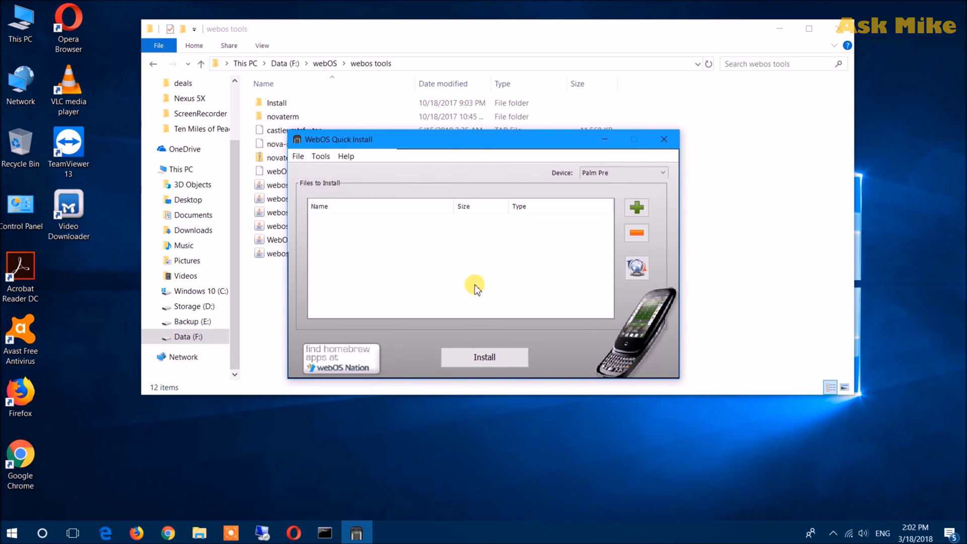
click(321, 156)
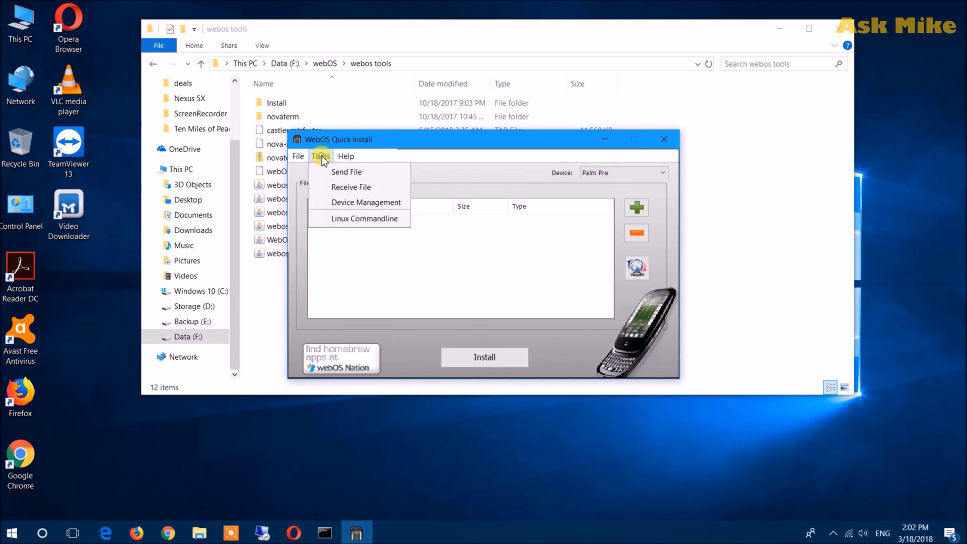
click(353, 218)
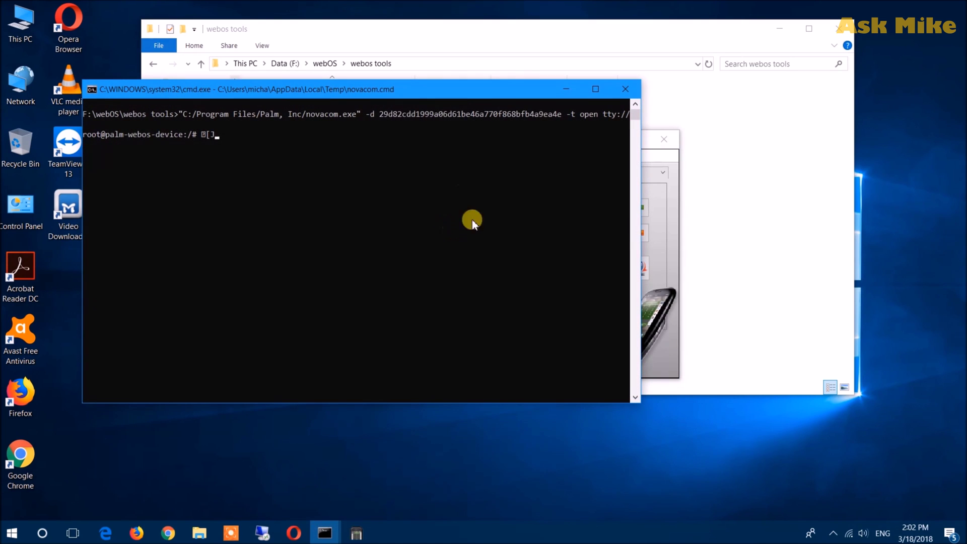
drag(443, 90, 576, 65)
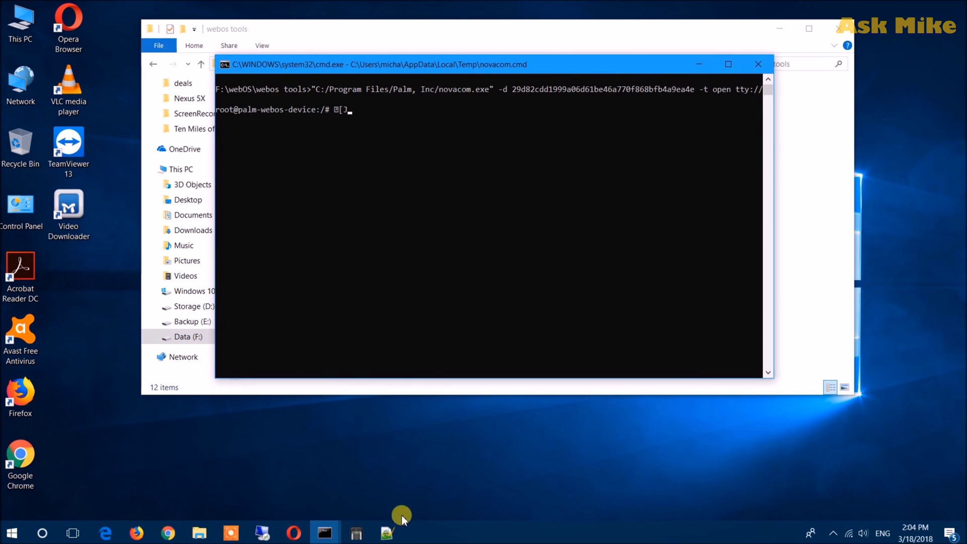
Step: Copy the command PmModemUpdater -f </tmp/castleumtsfw.tar from Notepad++ and paste it at the device's root prompt in the novacom terminal
click(387, 537)
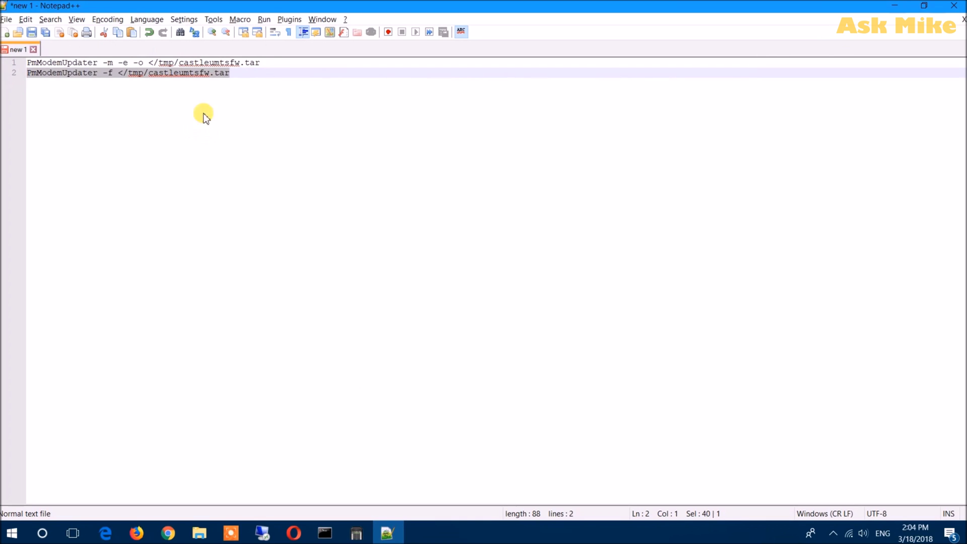
right_click(209, 72)
click(224, 92)
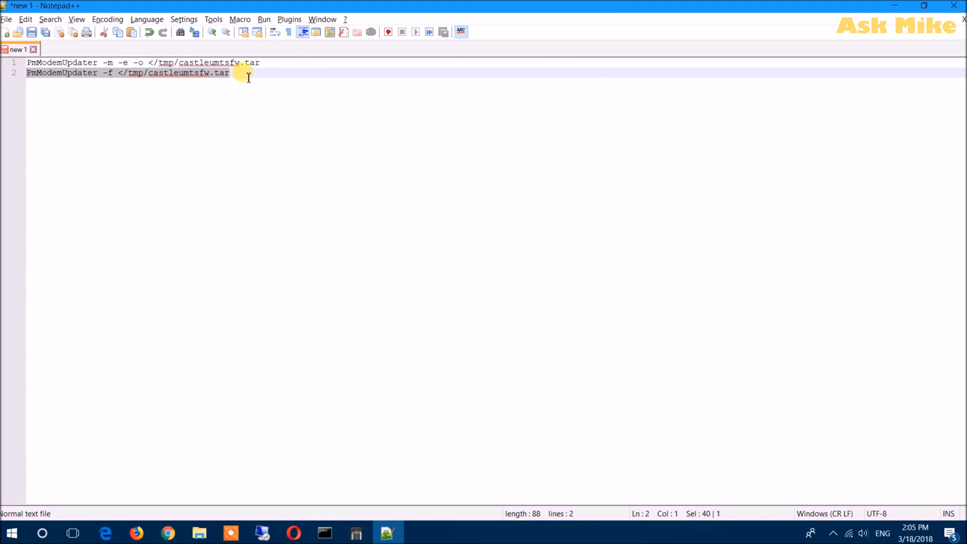
click(894, 5)
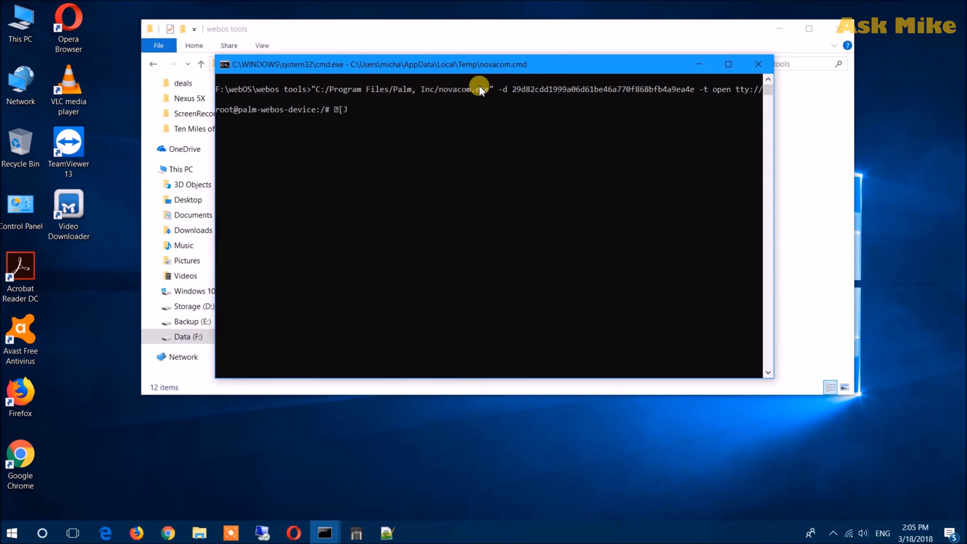
right_click(388, 121)
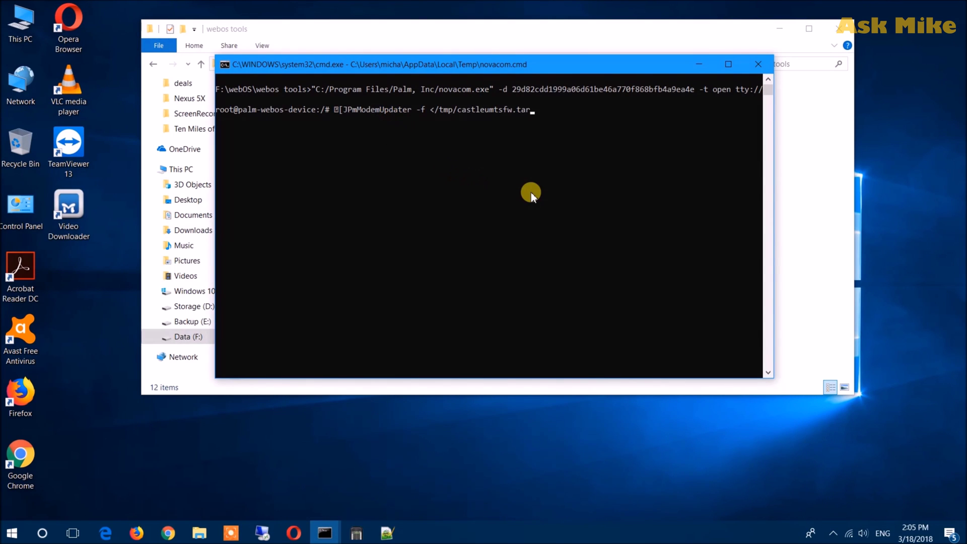